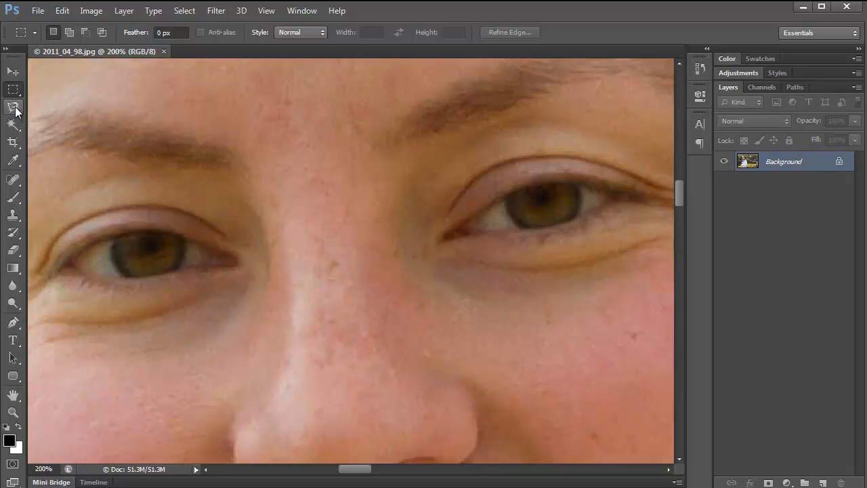
# Step: Select both irises with the Quick Selection tool
pyautogui.click(13, 107)
pyautogui.click(13, 124)
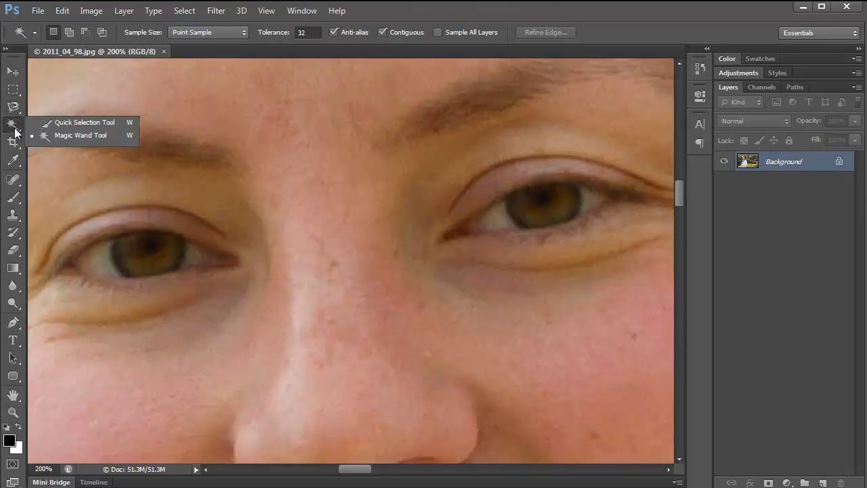
pyautogui.click(84, 123)
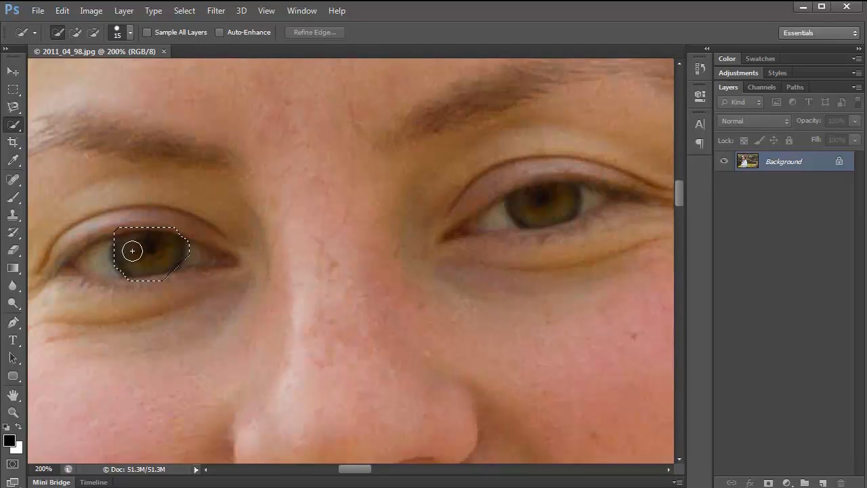
pyautogui.moveTo(133, 250); pyautogui.dragTo(151, 248)
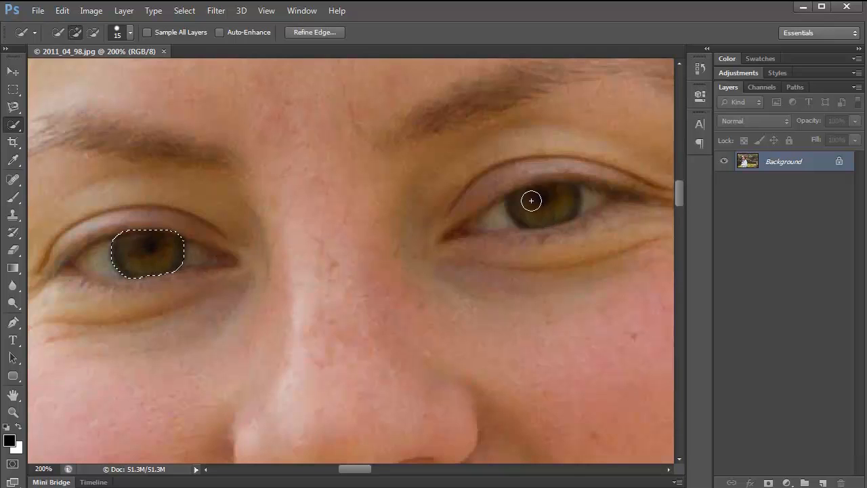
pyautogui.moveTo(531, 200); pyautogui.dragTo(535, 203)
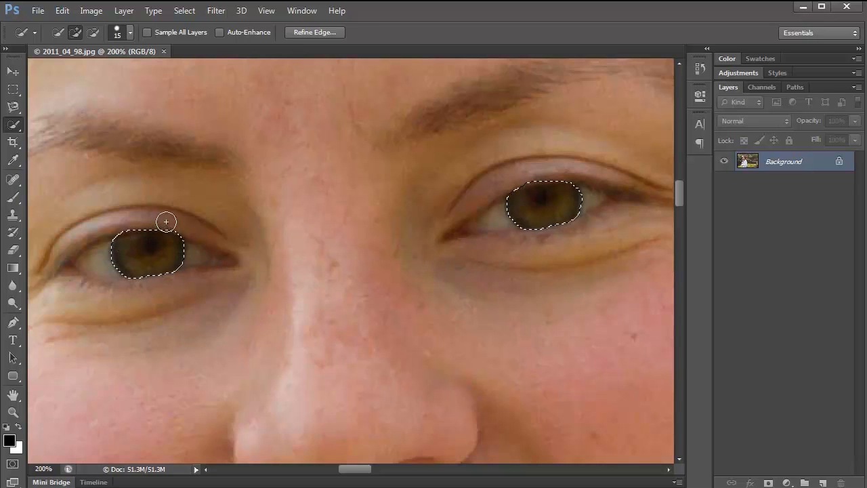
# Step: Try to expand the iris selection by 2 pixels
pyautogui.click(184, 11)
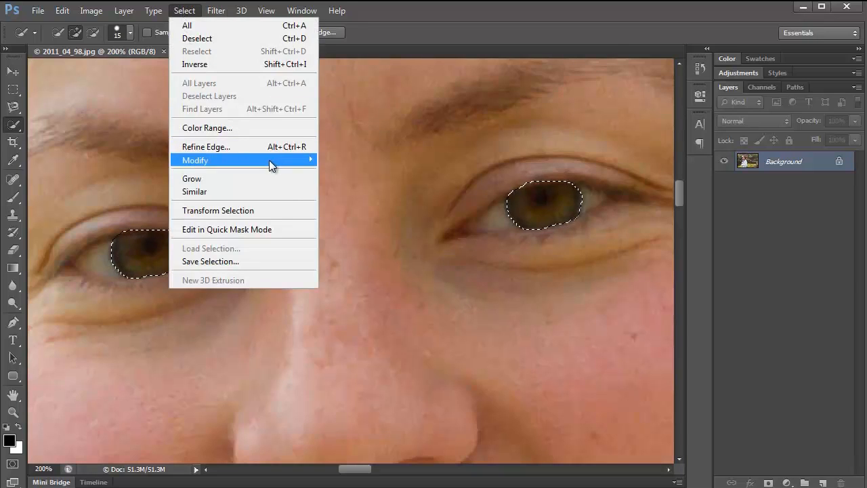
pyautogui.moveTo(269, 160)
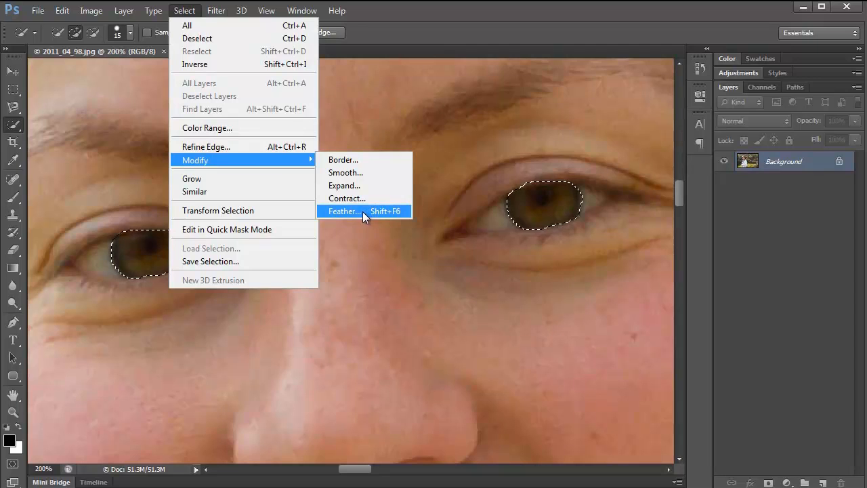
pyautogui.click(351, 185)
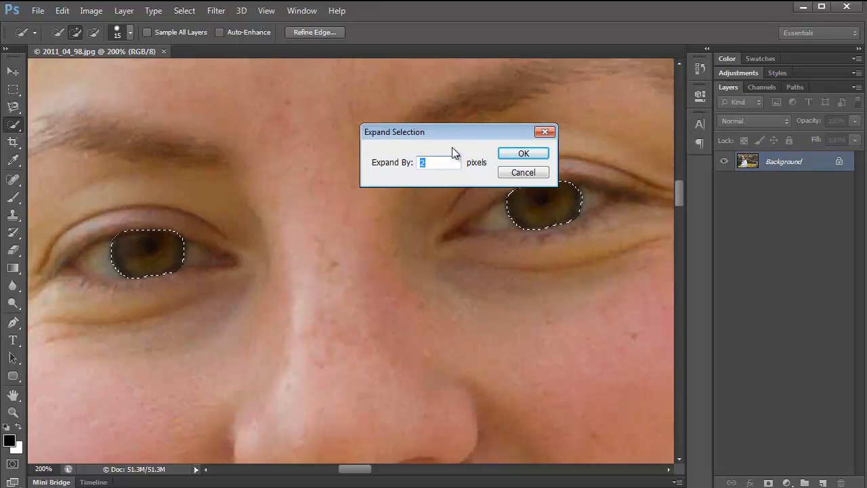
pyautogui.moveTo(441, 132); pyautogui.dragTo(355, 208)
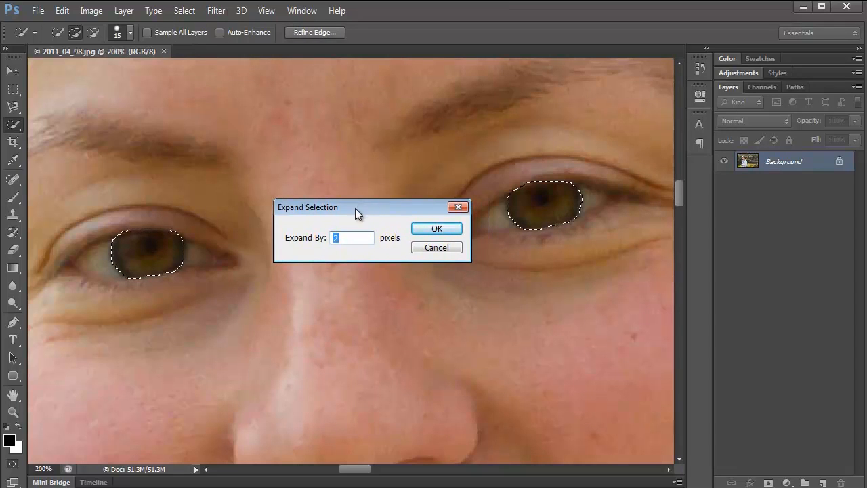
pyautogui.click(422, 230)
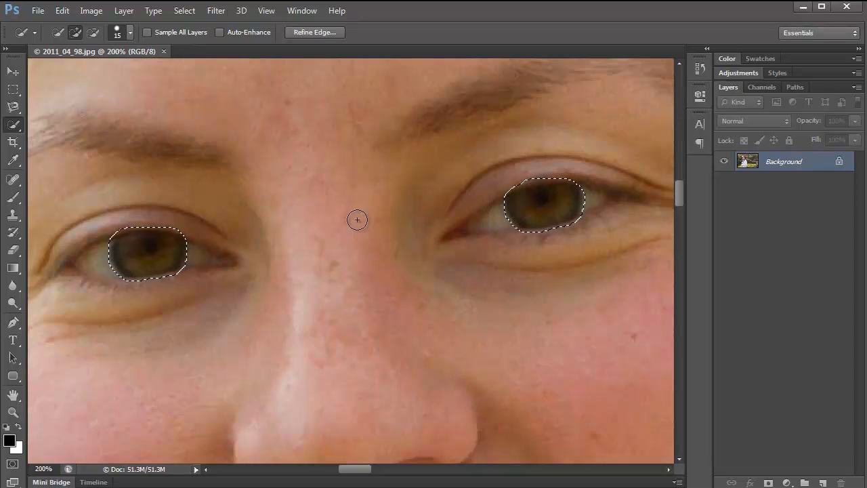
# Step: Try to expand the iris selection by 1 pixel
pyautogui.click(183, 11)
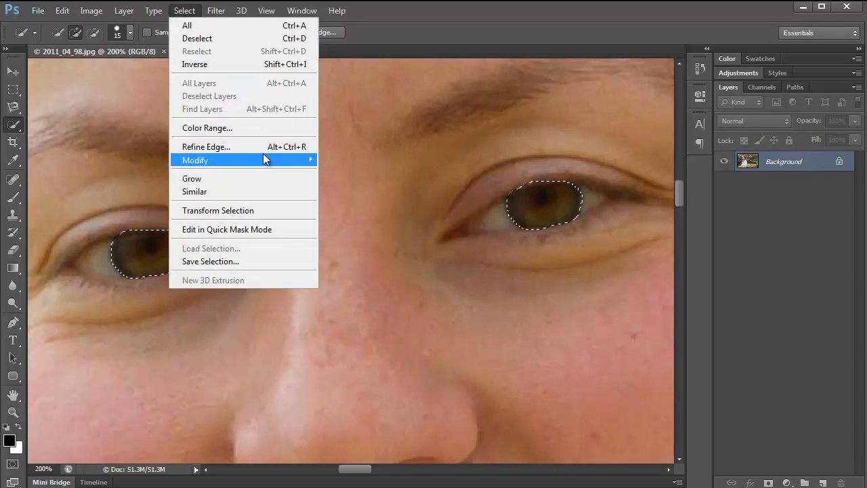
pyautogui.moveTo(288, 160)
pyautogui.click(366, 183)
pyautogui.write('1')
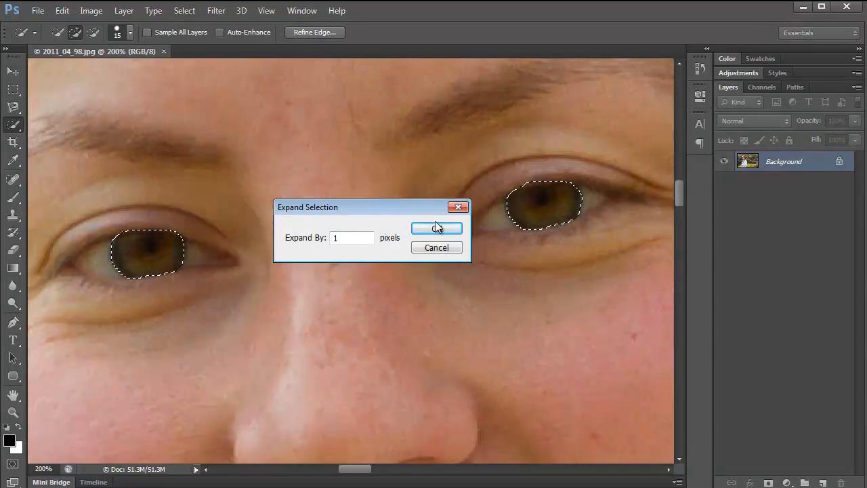
pyautogui.click(437, 230)
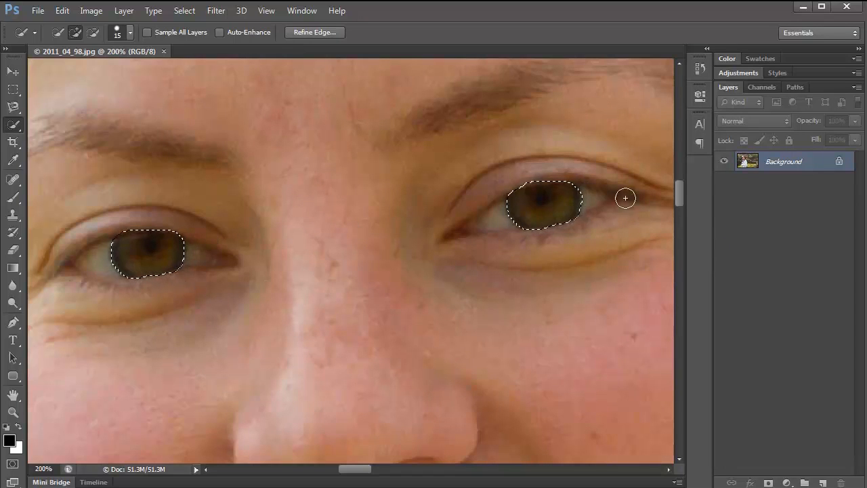
# Step: Copy the selected irises to a new layer and name it eyes
pyautogui.click(542, 201)
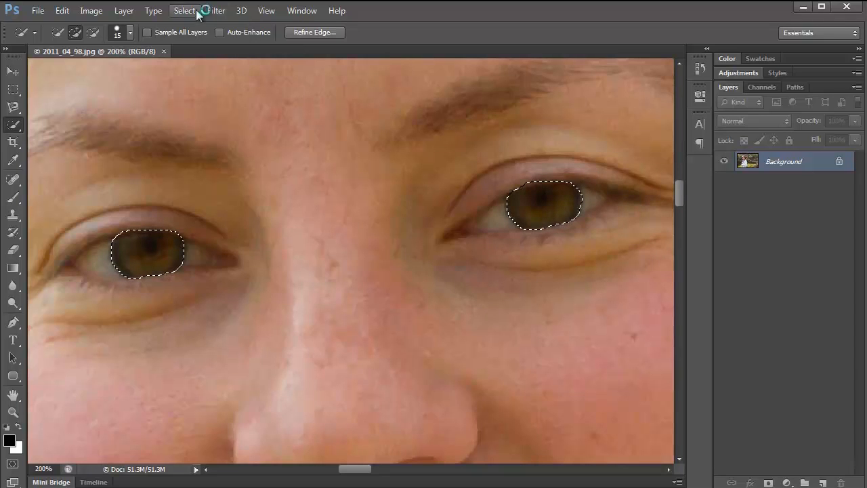
pyautogui.click(123, 11)
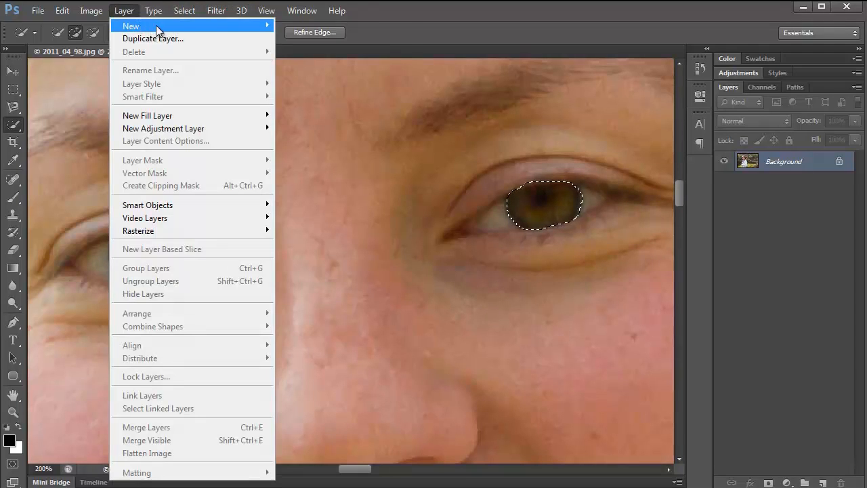
pyautogui.moveTo(203, 26)
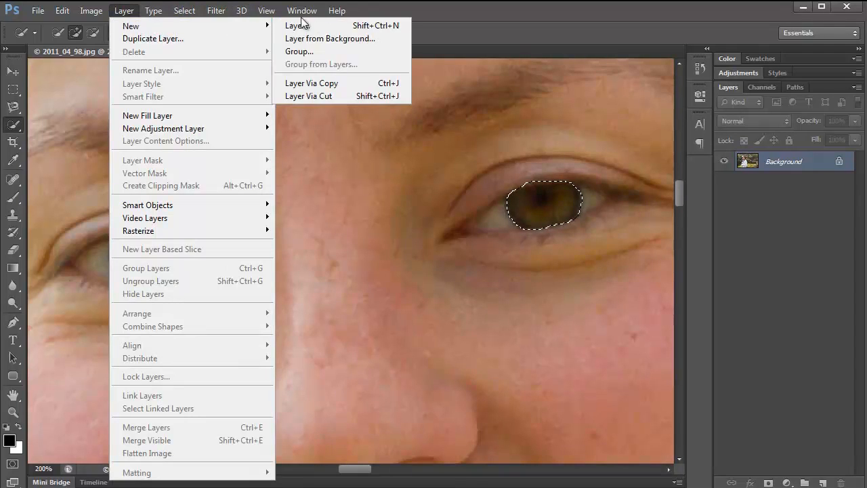
pyautogui.click(336, 81)
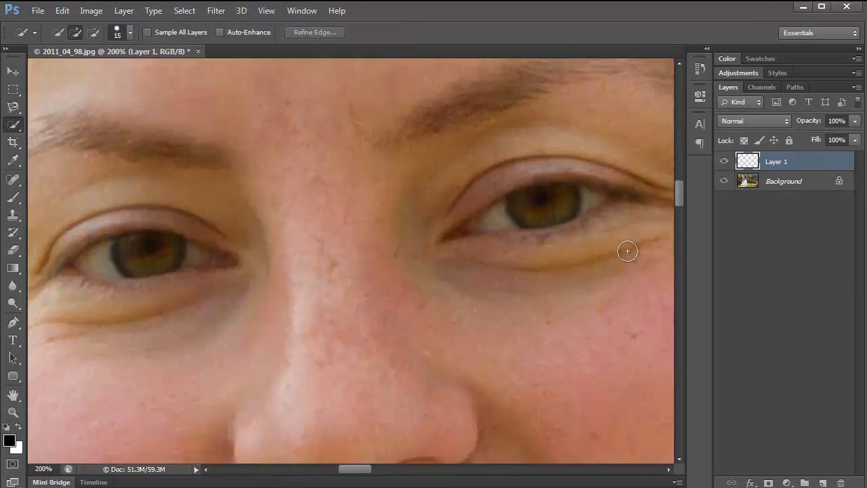
pyautogui.doubleClick(776, 163)
pyautogui.write('eyes')
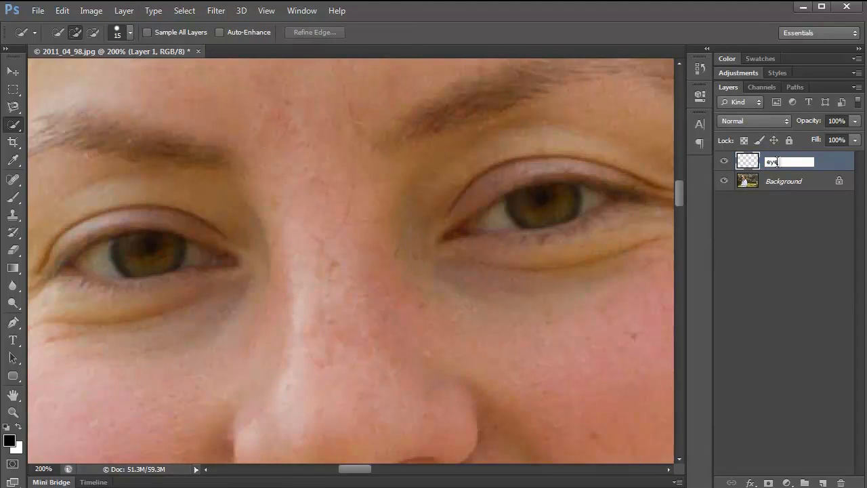
pyautogui.press('Return')
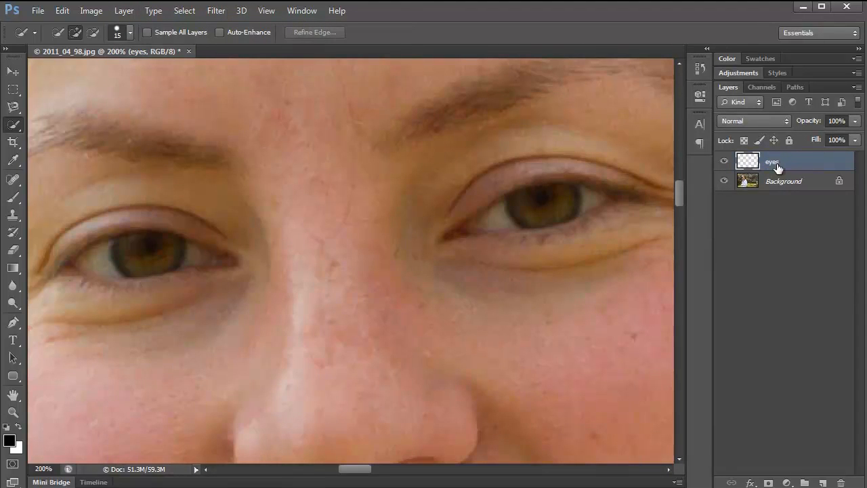
# Step: Brighten the irises with a Curves adjustment clipped to the eyes layer, raising the midpoint of the RGB curve slightly
pyautogui.click(738, 71)
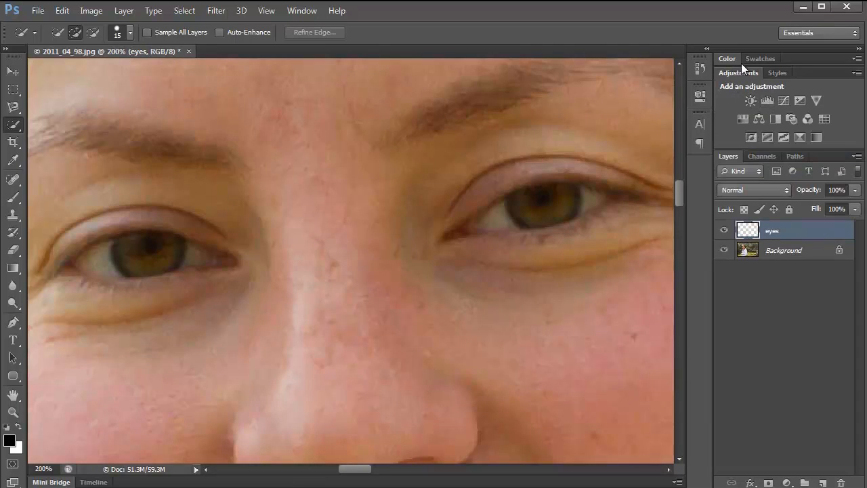
pyautogui.click(783, 100)
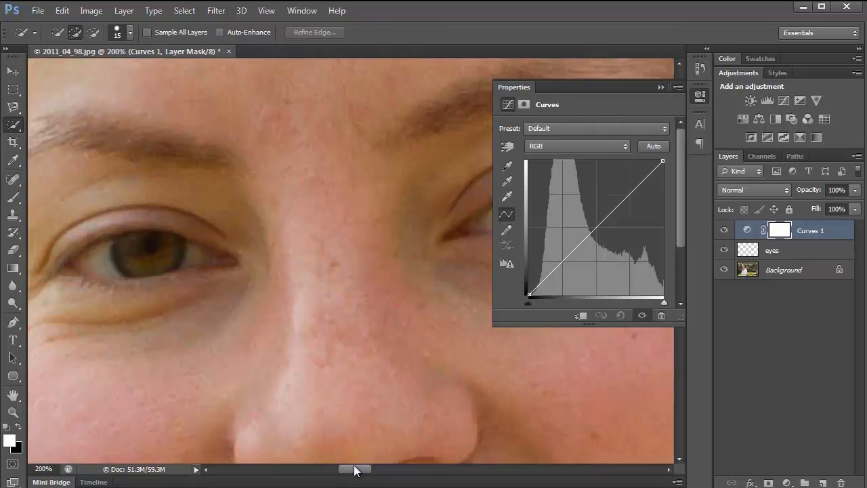
pyautogui.moveTo(354, 468); pyautogui.dragTo(360, 472)
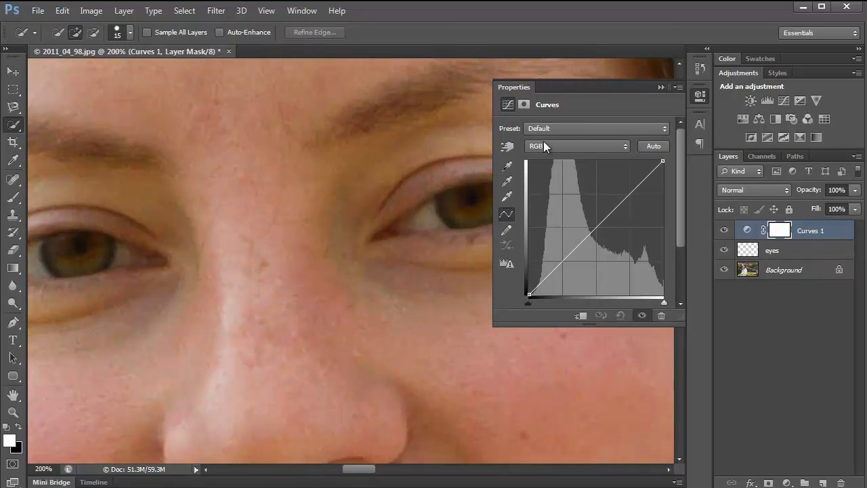
pyautogui.moveTo(595, 228); pyautogui.dragTo(594, 223)
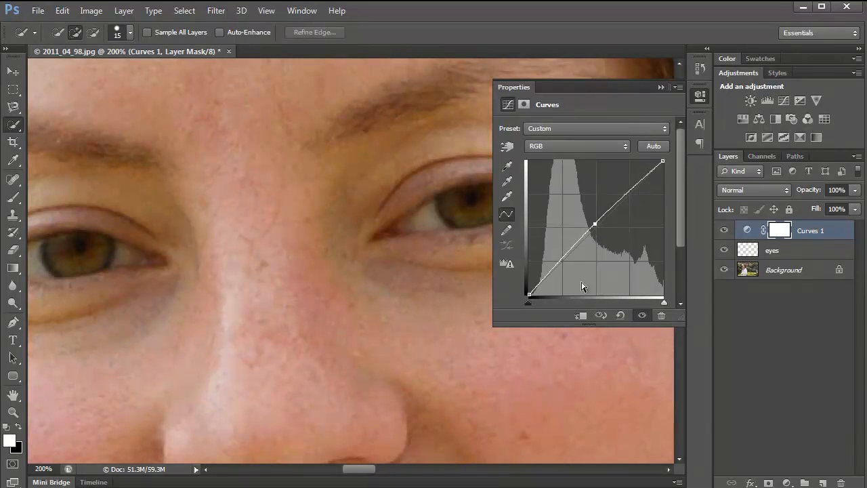
pyautogui.click(581, 316)
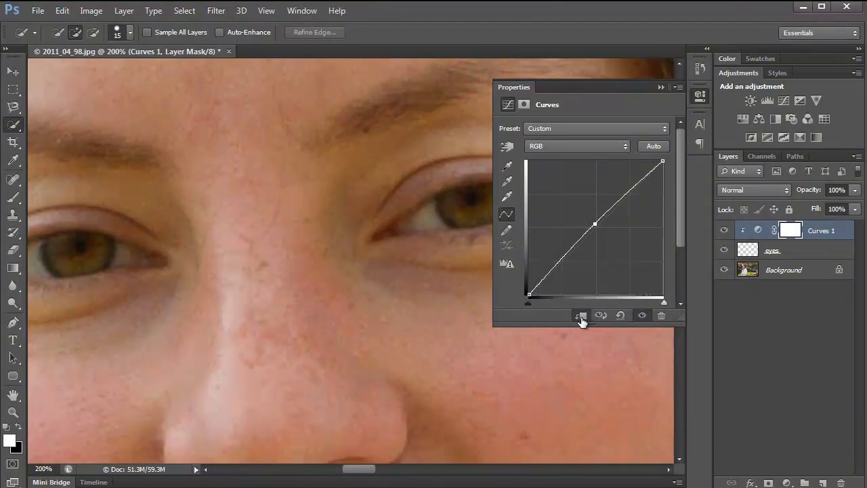
pyautogui.moveTo(594, 224)
pyautogui.mouseDown()
pyautogui.moveTo(590, 203)
pyautogui.moveTo(594, 222)
pyautogui.mouseUp()
pyautogui.click(660, 87)
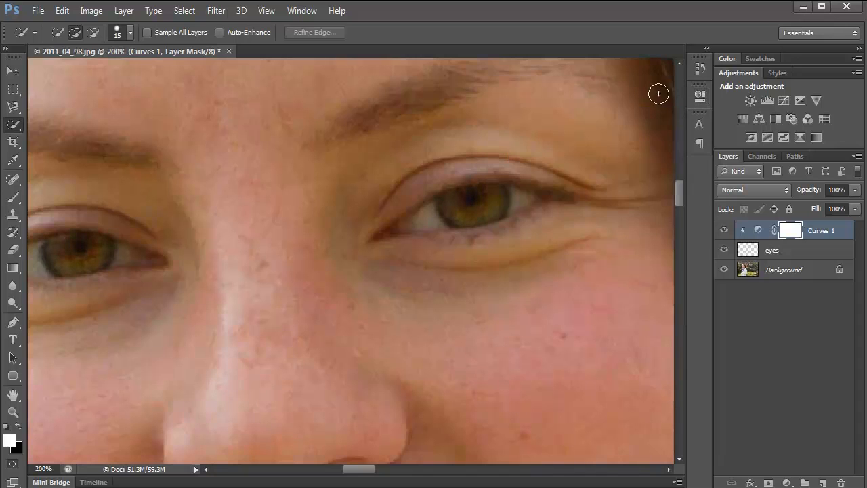
# Step: Set up the Dodge tool on the eyes layer with an 11 px brush and 30% exposure
pyautogui.moveTo(300, 286); pyautogui.dragTo(373, 291)
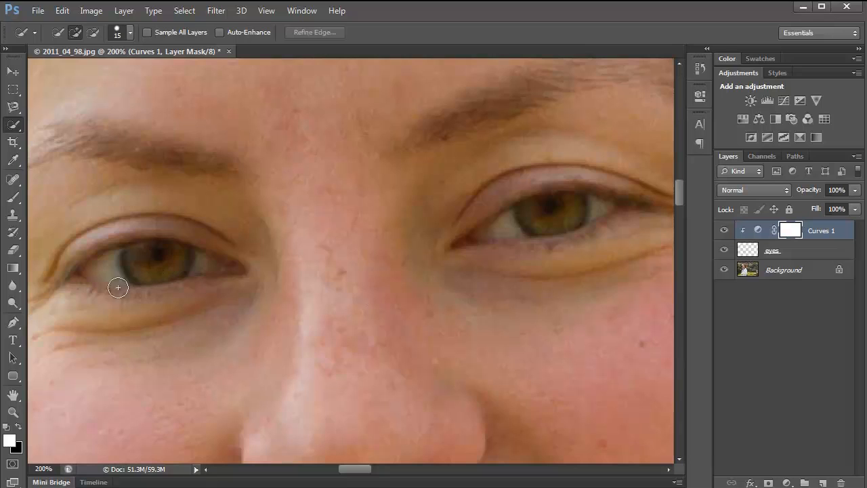
pyautogui.click(15, 306)
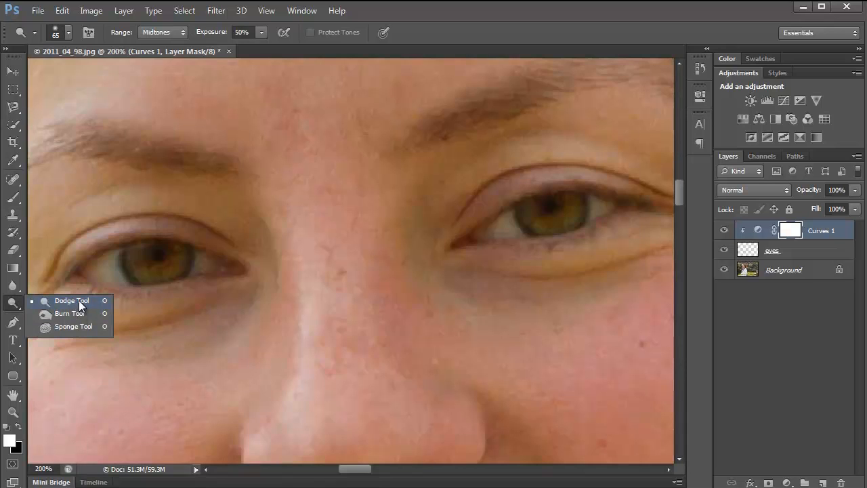
pyautogui.click(784, 249)
pyautogui.click(778, 251)
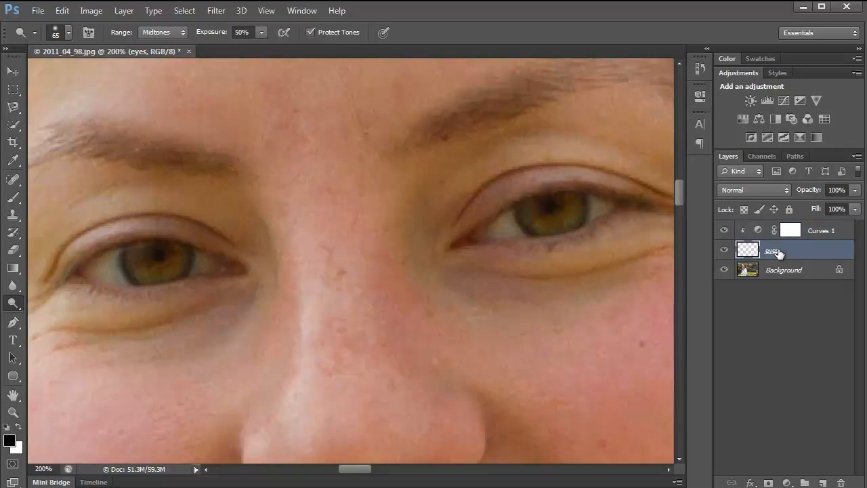
pyautogui.rightClick(16, 308)
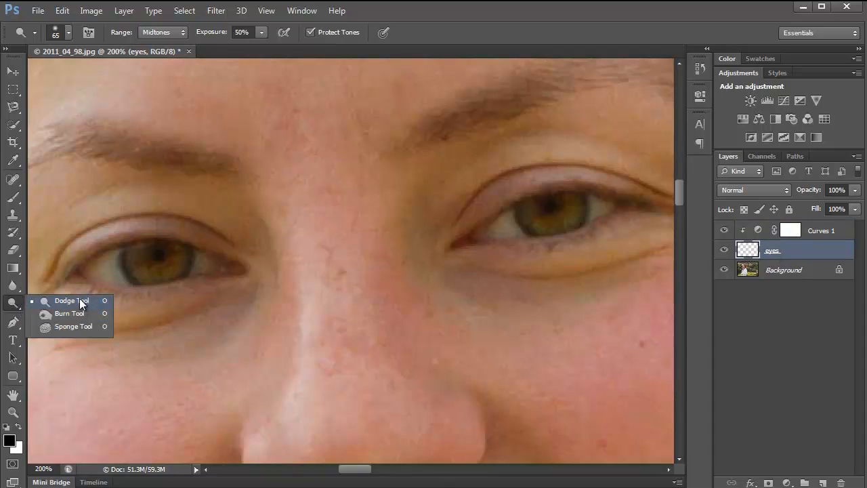
pyautogui.click(80, 300)
pyautogui.click(68, 32)
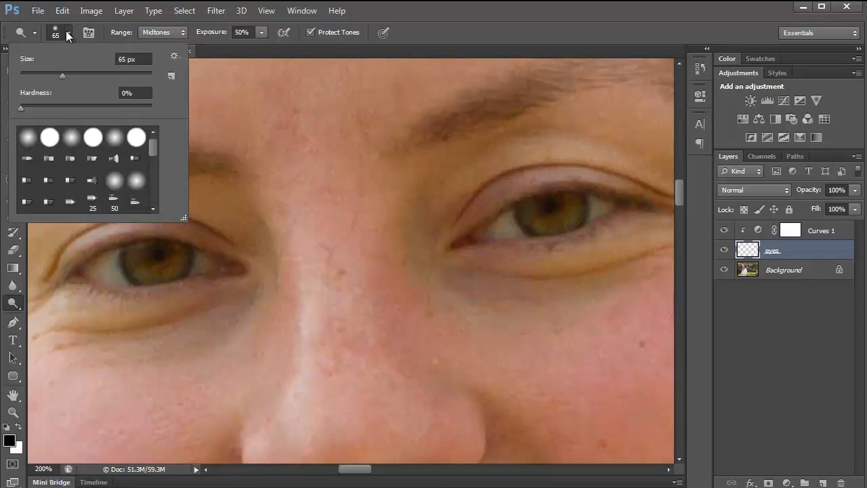
pyautogui.moveTo(58, 78); pyautogui.dragTo(28, 76)
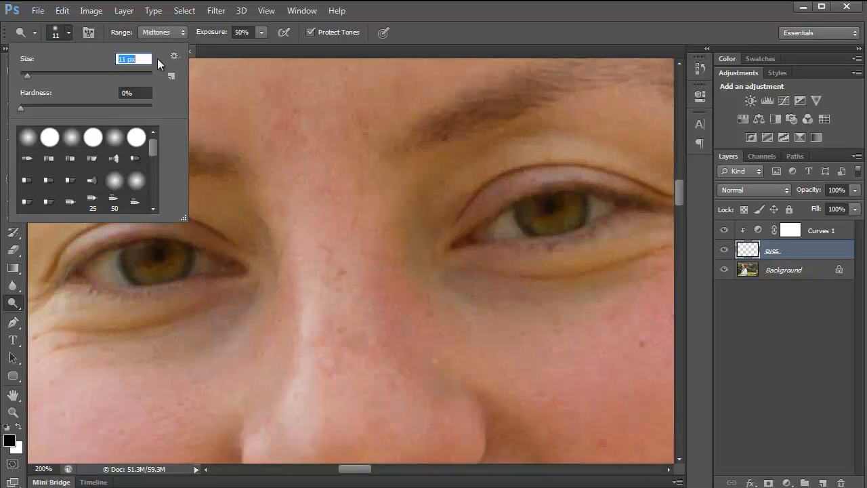
pyautogui.click(69, 32)
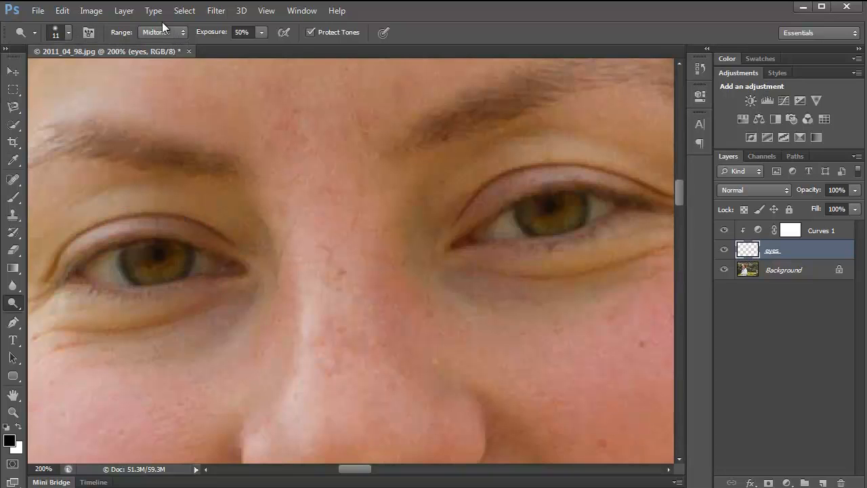
pyautogui.click(241, 32)
pyautogui.write('30')
pyautogui.press('Return')
# Step: Dodge the outer and lower parts of both irises on the eyes layer to lighten them
pyautogui.moveTo(162, 245)
pyautogui.mouseDown()
pyautogui.moveTo(135, 256)
pyautogui.moveTo(142, 248)
pyautogui.moveTo(137, 259)
pyautogui.moveTo(166, 261)
pyautogui.mouseUp()
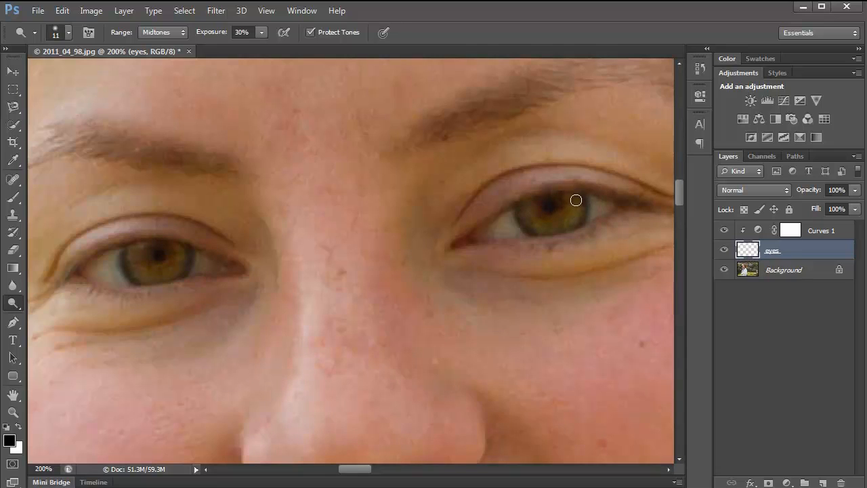
pyautogui.moveTo(575, 199)
pyautogui.mouseDown()
pyautogui.moveTo(542, 226)
pyautogui.moveTo(525, 206)
pyautogui.moveTo(526, 217)
pyautogui.moveTo(547, 229)
pyautogui.moveTo(581, 207)
pyautogui.mouseUp()
pyautogui.moveTo(164, 268)
pyautogui.mouseDown()
pyautogui.moveTo(148, 278)
pyautogui.moveTo(181, 261)
pyautogui.moveTo(178, 267)
pyautogui.mouseUp()
pyautogui.moveTo(143, 275); pyautogui.dragTo(157, 270)
# Step: Set up the Sponge tool with a 12 px brush in Saturate mode
pyautogui.click(16, 306)
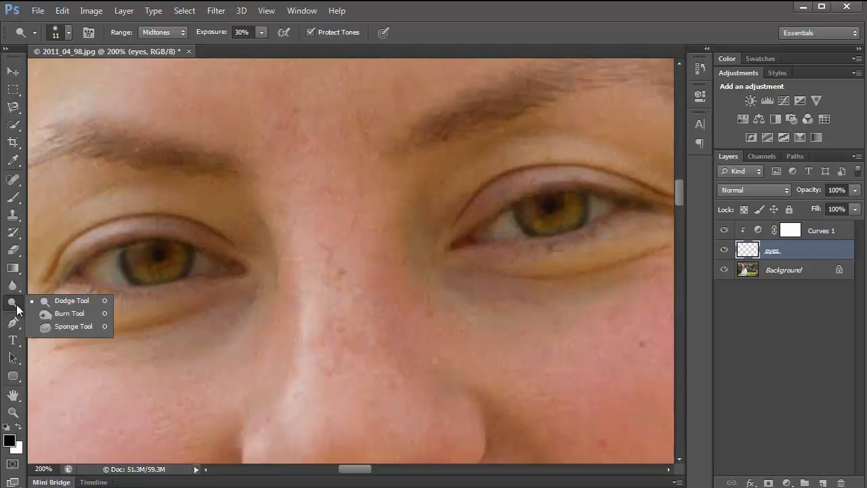
pyautogui.click(74, 326)
pyautogui.click(68, 33)
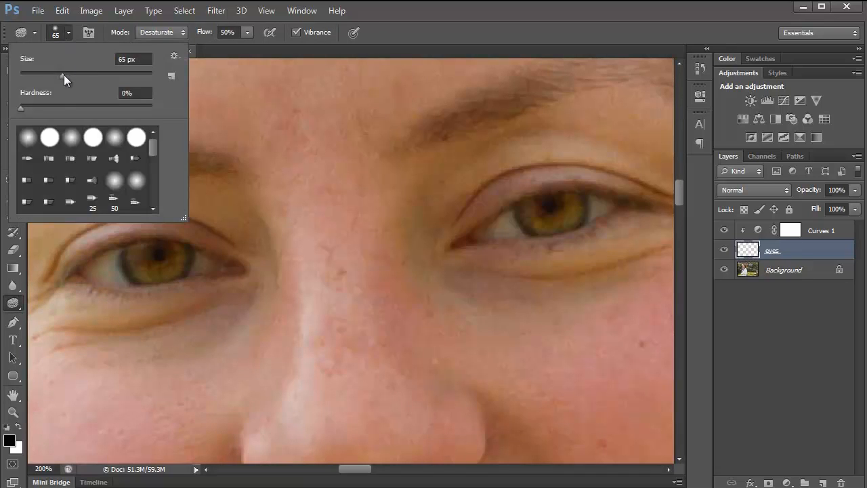
pyautogui.moveTo(63, 75); pyautogui.dragTo(28, 78)
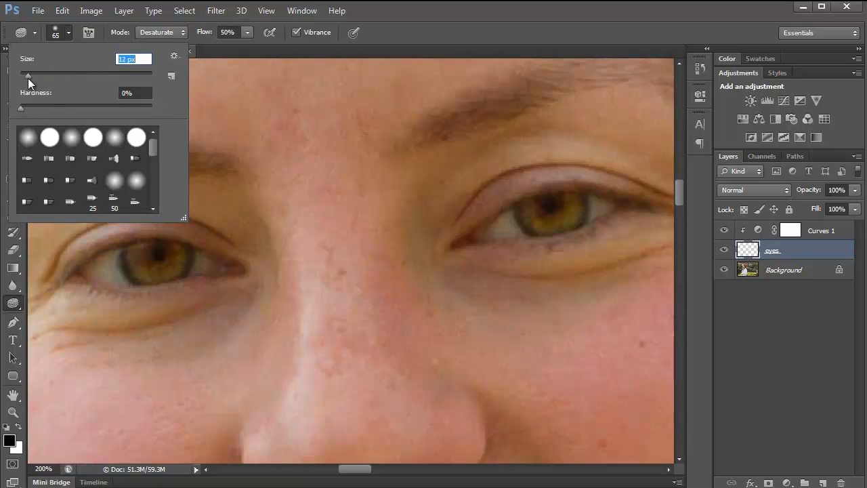
pyautogui.click(182, 32)
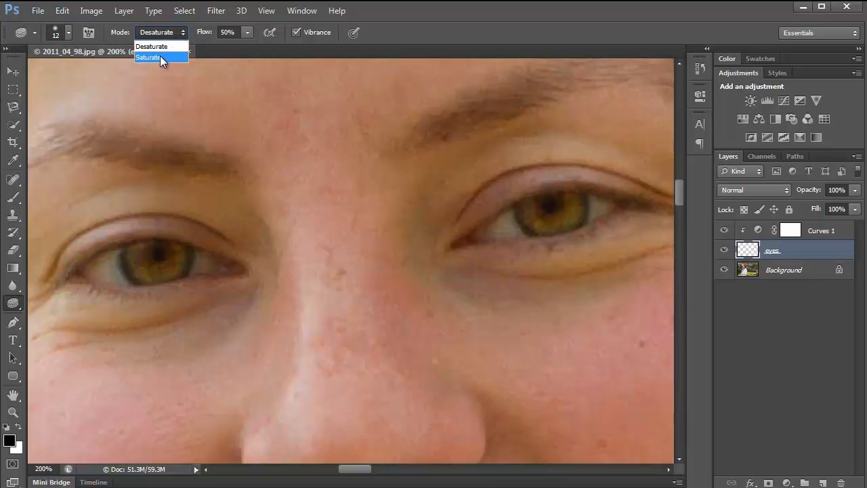
pyautogui.click(160, 57)
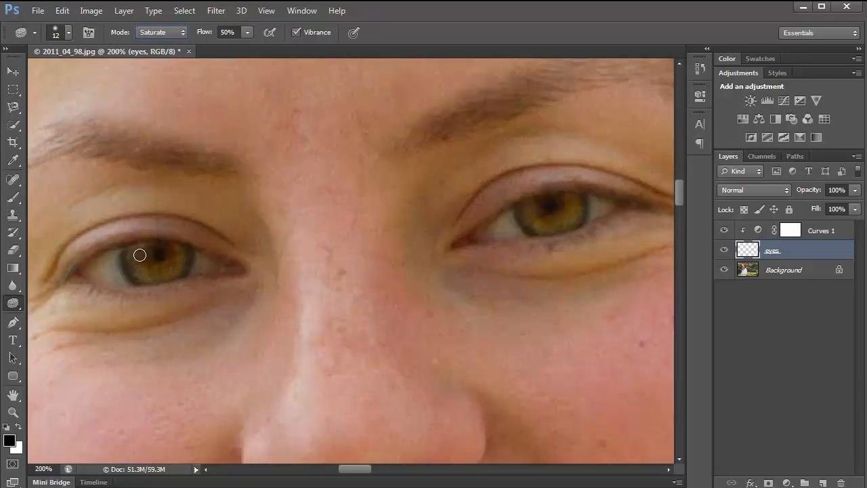
# Step: Sponge over both irises on the eyes layer to saturate their color
pyautogui.moveTo(141, 253)
pyautogui.mouseDown()
pyautogui.moveTo(160, 266)
pyautogui.moveTo(159, 277)
pyautogui.moveTo(161, 268)
pyautogui.moveTo(179, 266)
pyautogui.moveTo(173, 246)
pyautogui.moveTo(170, 267)
pyautogui.moveTo(153, 266)
pyautogui.moveTo(144, 250)
pyautogui.moveTo(142, 261)
pyautogui.moveTo(169, 261)
pyautogui.moveTo(169, 248)
pyautogui.moveTo(155, 244)
pyautogui.moveTo(140, 247)
pyautogui.moveTo(141, 262)
pyautogui.moveTo(131, 249)
pyautogui.moveTo(130, 270)
pyautogui.moveTo(146, 281)
pyautogui.moveTo(138, 272)
pyautogui.moveTo(162, 275)
pyautogui.moveTo(184, 253)
pyautogui.mouseUp()
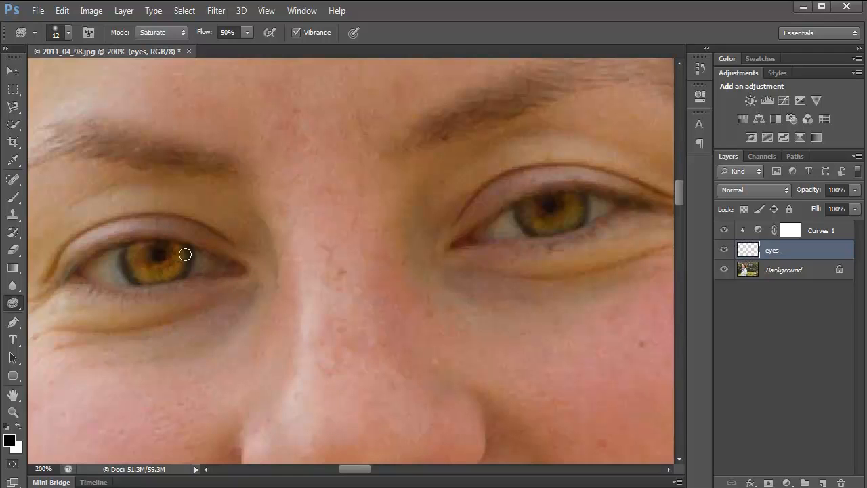
pyautogui.moveTo(533, 215)
pyautogui.mouseDown()
pyautogui.moveTo(532, 199)
pyautogui.moveTo(528, 213)
pyautogui.moveTo(540, 224)
pyautogui.moveTo(567, 213)
pyautogui.moveTo(566, 196)
pyautogui.moveTo(571, 219)
pyautogui.moveTo(536, 202)
pyautogui.moveTo(536, 223)
pyautogui.moveTo(523, 207)
pyautogui.moveTo(532, 221)
pyautogui.mouseUp()
pyautogui.moveTo(539, 223)
pyautogui.mouseDown()
pyautogui.moveTo(575, 220)
pyautogui.moveTo(567, 195)
pyautogui.moveTo(576, 195)
pyautogui.moveTo(571, 218)
pyautogui.moveTo(530, 215)
pyautogui.moveTo(530, 202)
pyautogui.moveTo(537, 226)
pyautogui.mouseUp()
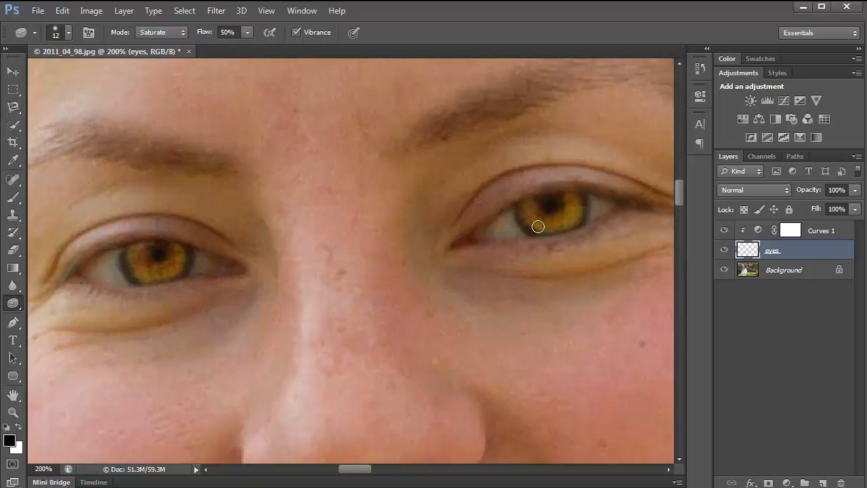
# Step: Lower the eyes layer's opacity to 64%, comparing the portrait with the layer hidden and shown
pyautogui.hotkey('ctrl', '-')
pyautogui.hotkey('ctrl', '-')
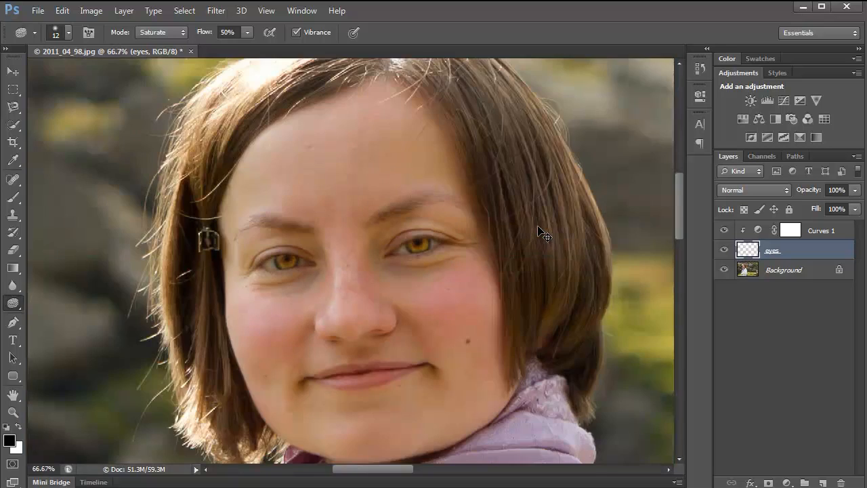
pyautogui.hotkey('ctrl', '-')
pyautogui.hotkey('ctrl', '-')
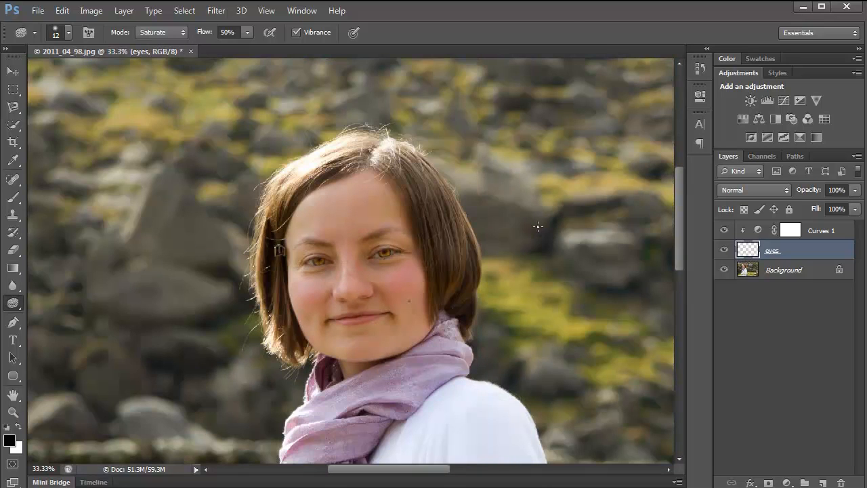
pyautogui.click(724, 252)
pyautogui.click(724, 251)
pyautogui.click(855, 190)
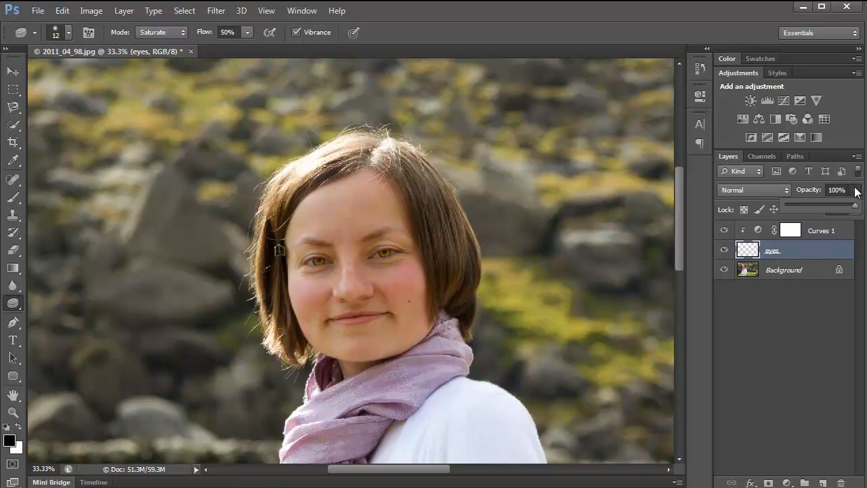
pyautogui.moveTo(854, 206); pyautogui.dragTo(835, 205)
pyautogui.moveTo(833, 205); pyautogui.dragTo(830, 204)
pyautogui.click(856, 190)
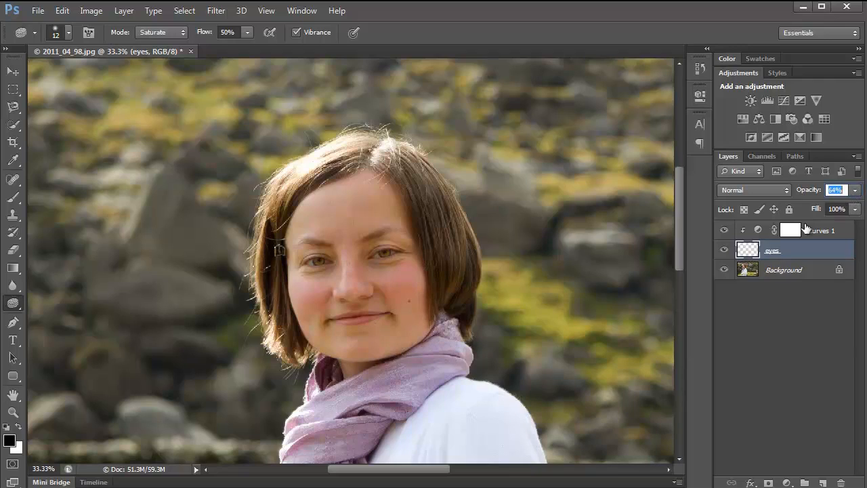
pyautogui.click(724, 250)
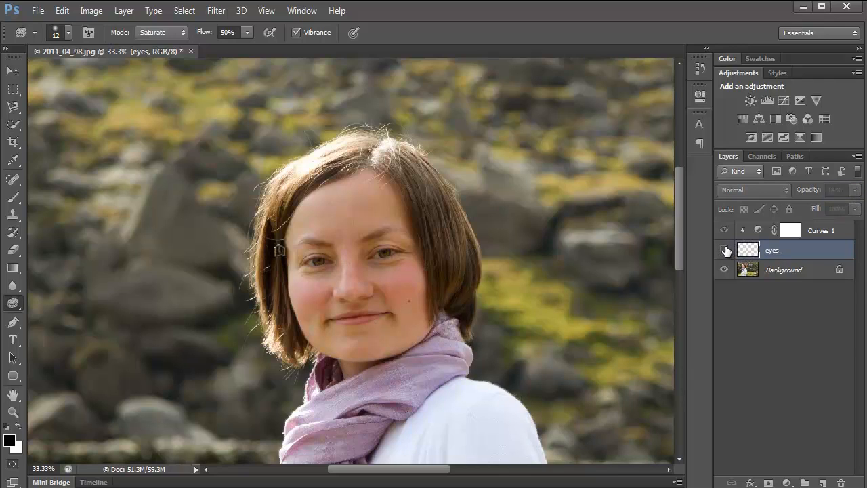
pyautogui.click(724, 250)
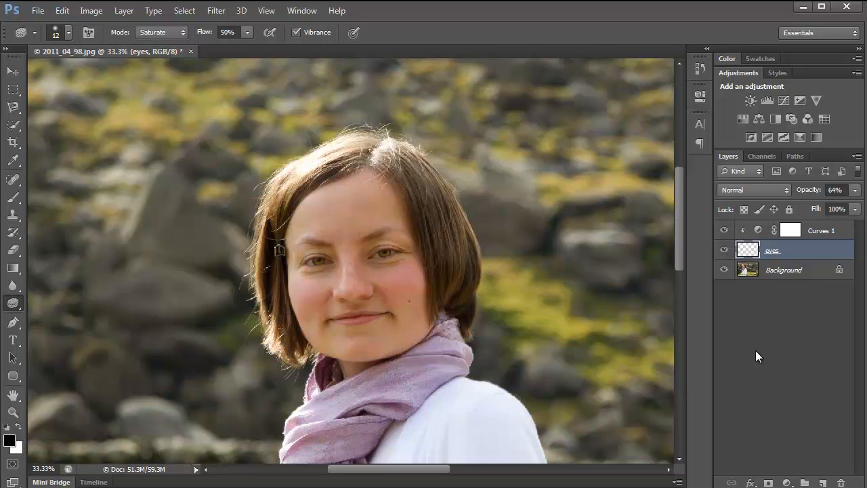
# Step: Merge the eyes and Curves 1 layers into one and compare the irises with the merged layer hidden and shown
pyautogui.hotkey('ctrl', '+')
pyautogui.hotkey('ctrl', '+')
pyautogui.hotkey('ctrl', '+')
pyautogui.hotkey('ctrl', '+')
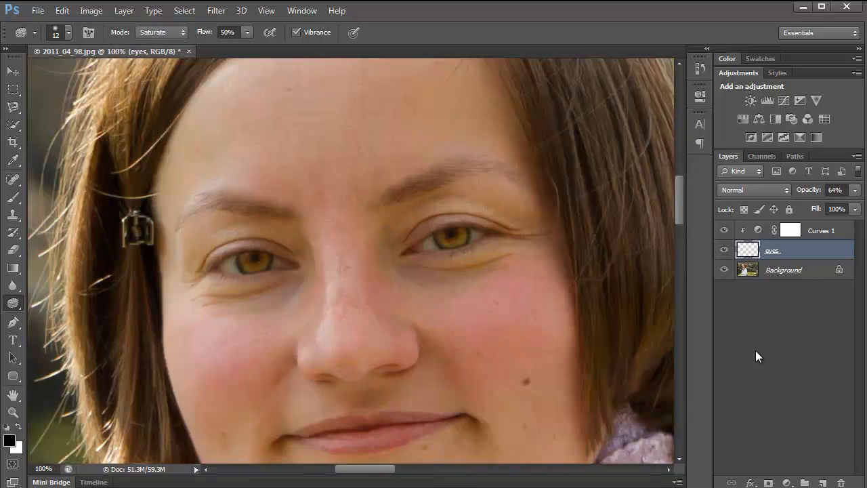
pyautogui.scroll(3, 318, 246)
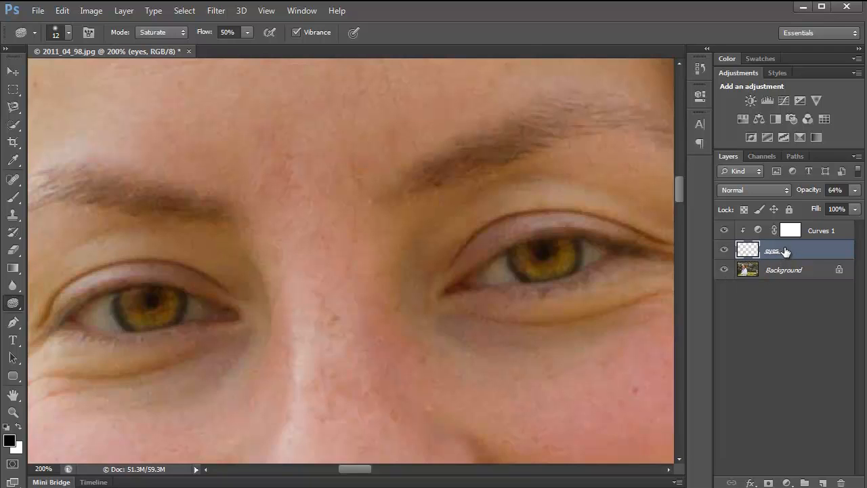
pyautogui.keyDown('shift'); pyautogui.click(820, 230); pyautogui.keyUp('shift')
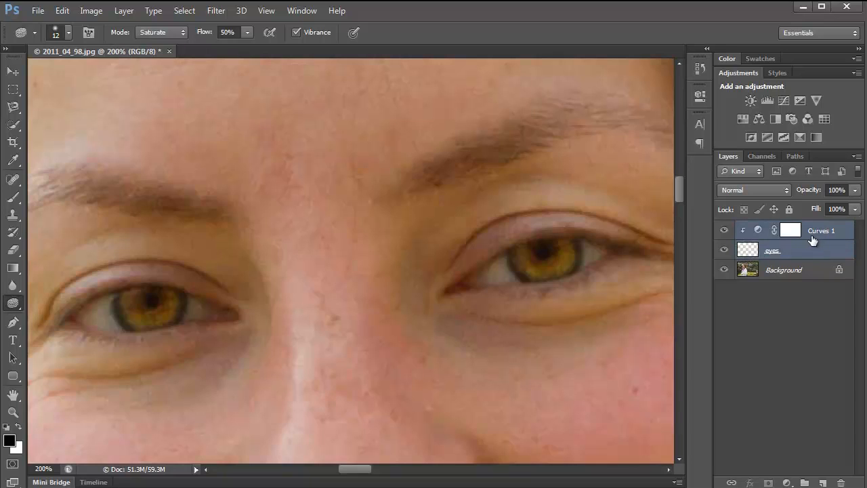
pyautogui.hotkey('ctrl', 'e')
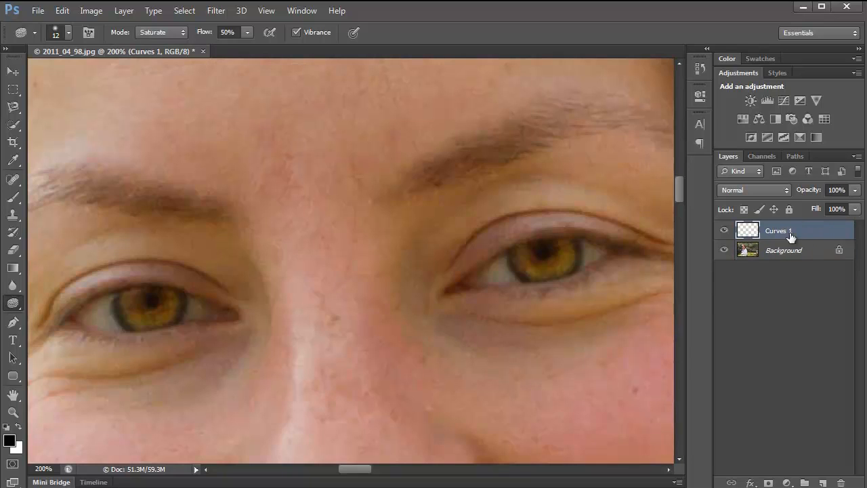
pyautogui.click(723, 231)
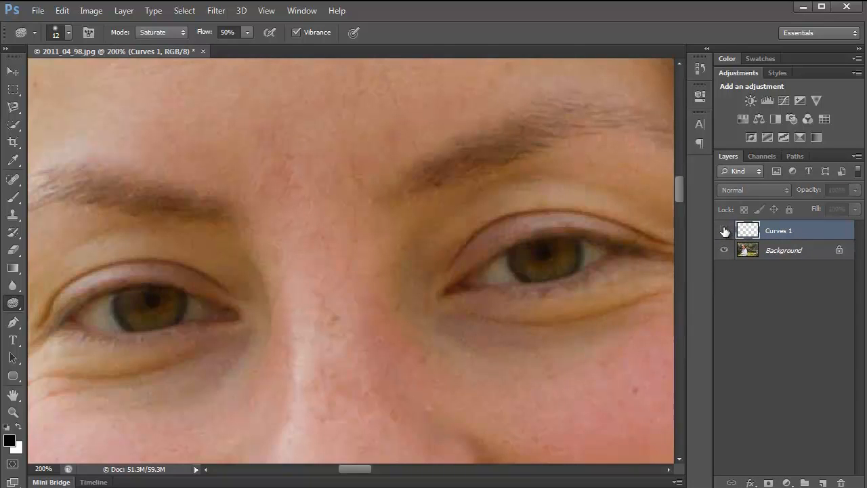
pyautogui.click(724, 230)
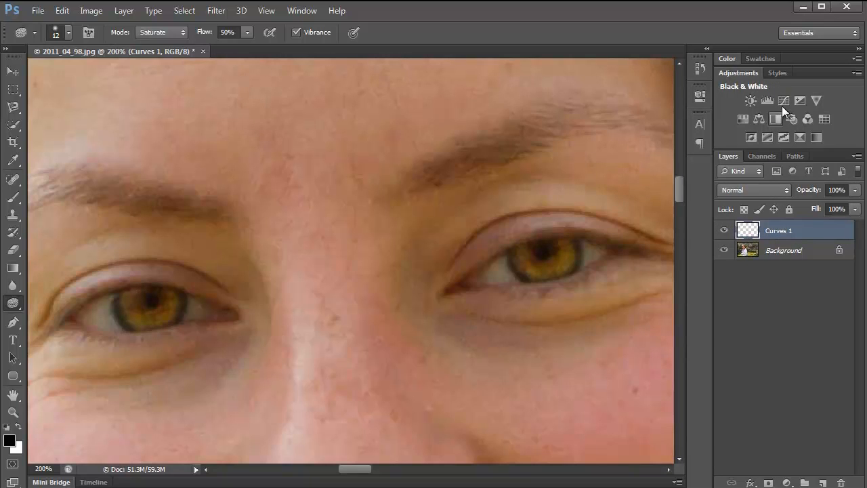
# Step: Add a Hue/Saturation adjustment above the merged iris layer and clip it to that layer
pyautogui.click(742, 118)
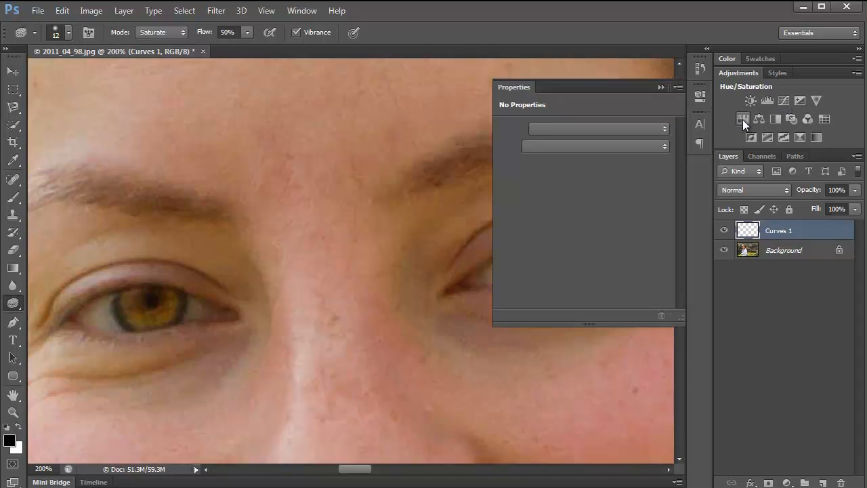
pyautogui.moveTo(354, 468); pyautogui.dragTo(368, 469)
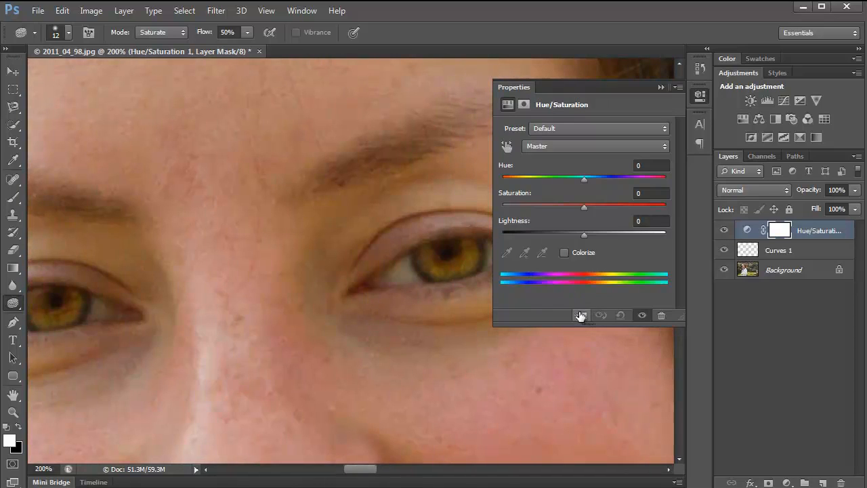
pyautogui.click(580, 316)
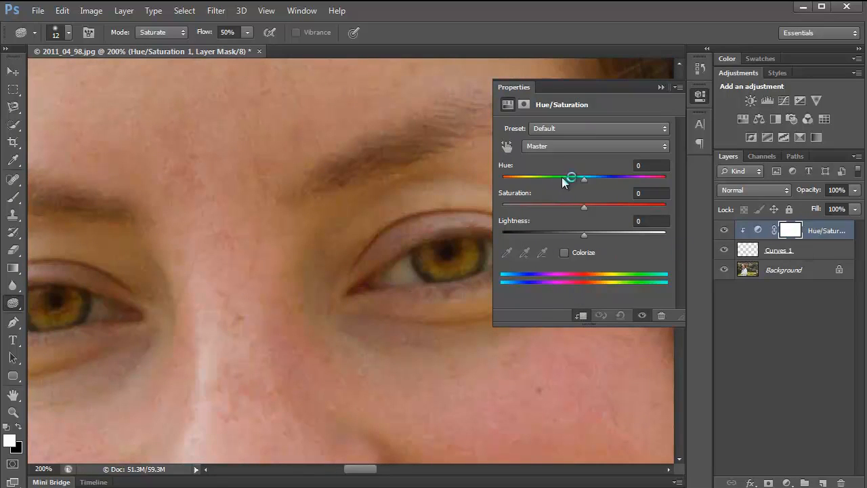
# Step: Try a hue of -180 on the irises and check the color on the whole portrait
pyautogui.moveTo(590, 178); pyautogui.dragTo(500, 178)
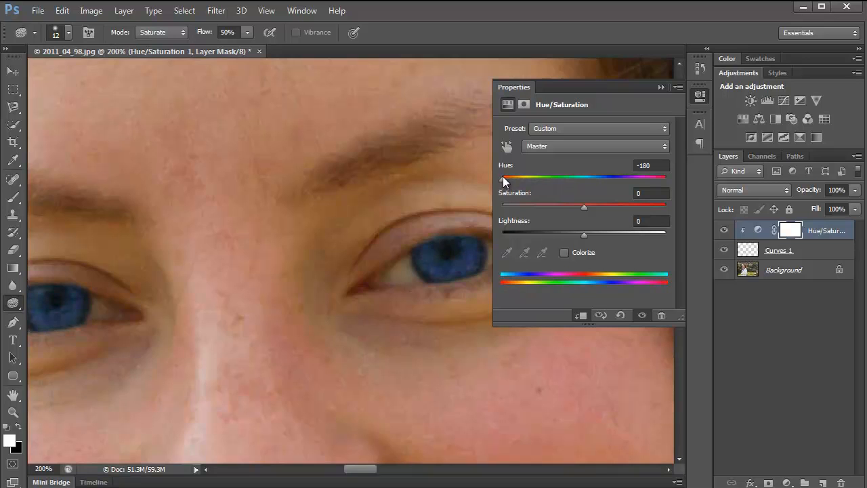
pyautogui.hotkey('ctrl', '0')
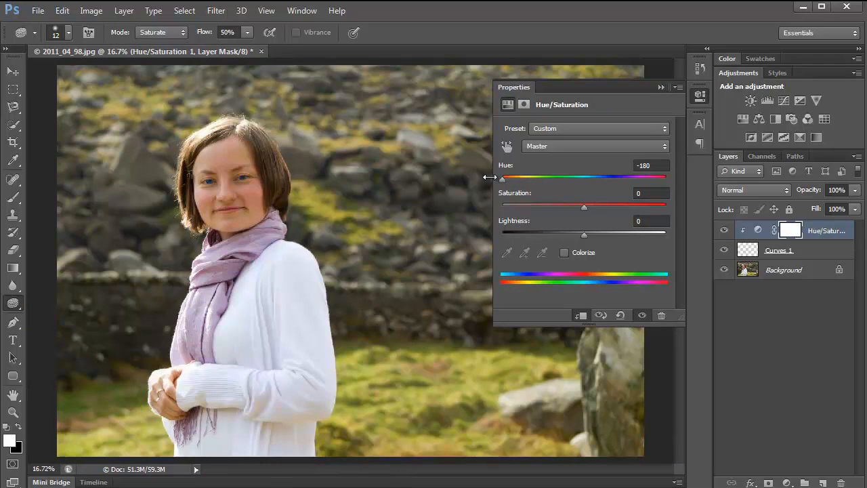
pyautogui.hotkey('ctrl', '+')
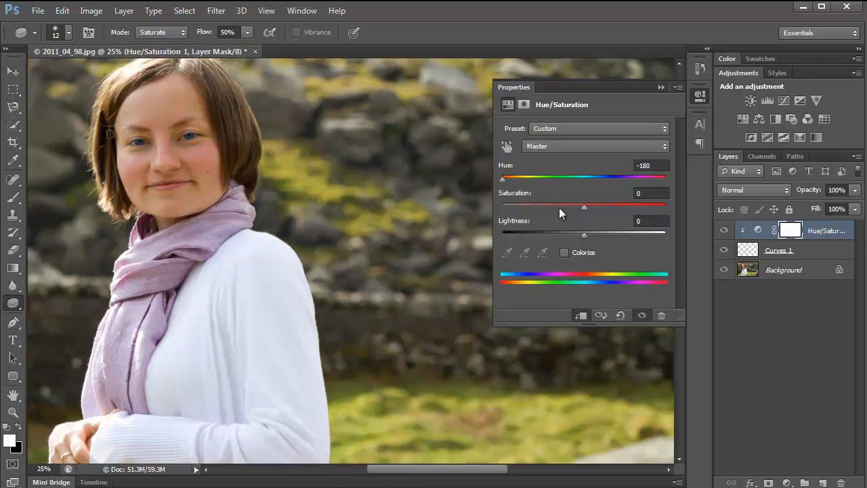
# Step: Recolor the irises by setting the adjustment's hue to +45 and its saturation to -27
pyautogui.moveTo(504, 178); pyautogui.dragTo(621, 178)
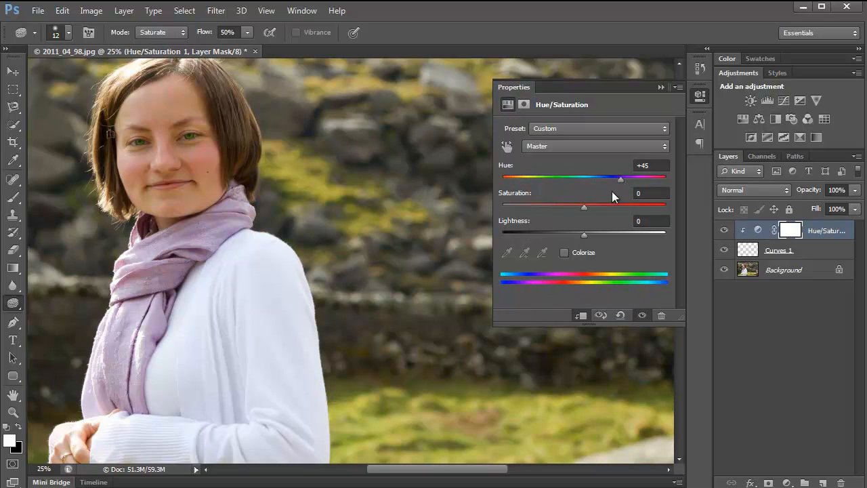
pyautogui.hotkey('ctrl', '+')
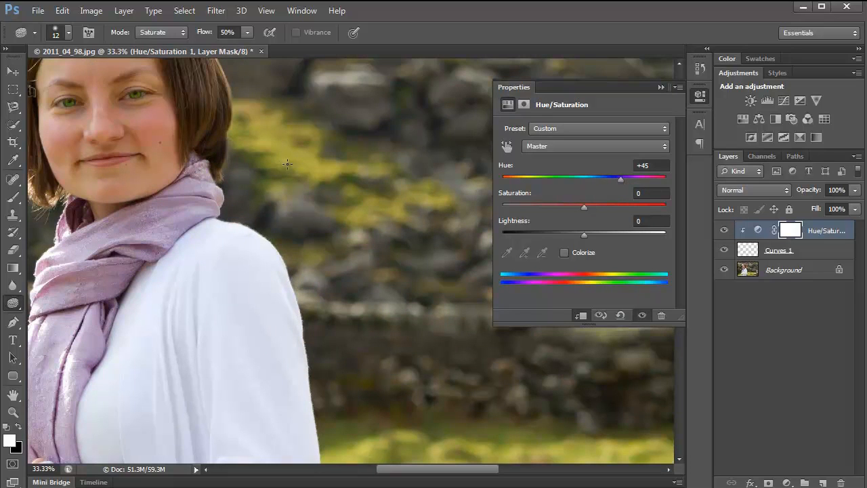
pyautogui.click(582, 205)
pyautogui.moveTo(577, 207); pyautogui.dragTo(562, 208)
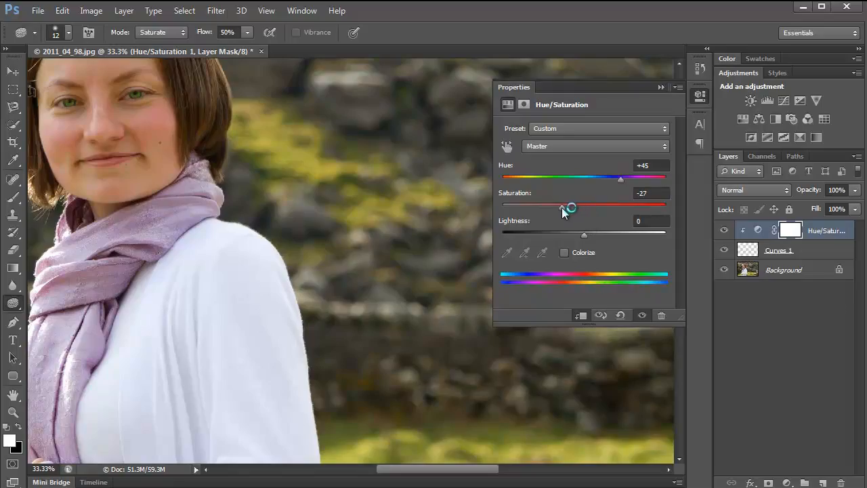